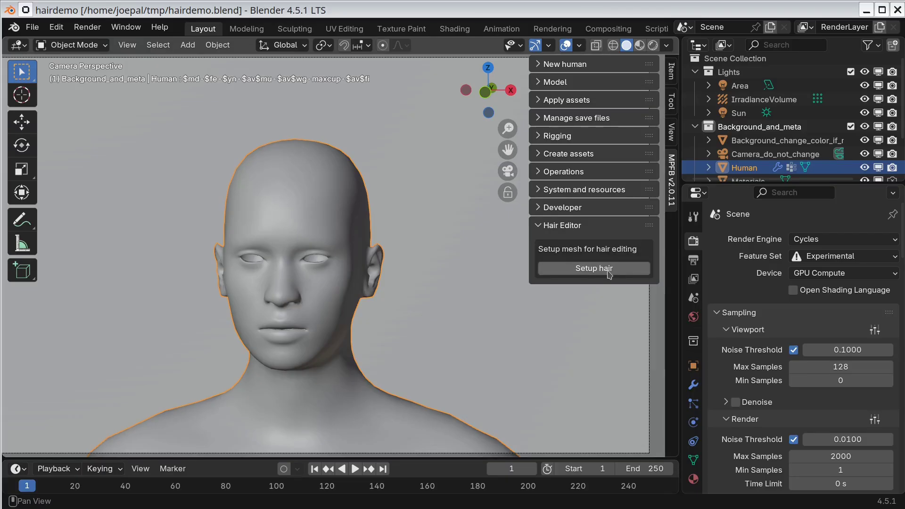
# Set up hair on the base mesh and apply the 'Hair to shoulder' style.
pyautogui.click(609, 275)
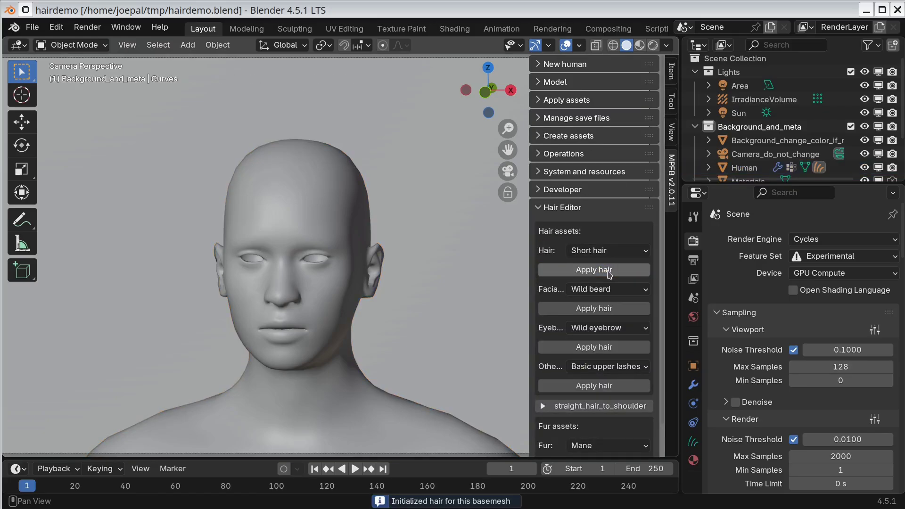
pyautogui.click(594, 252)
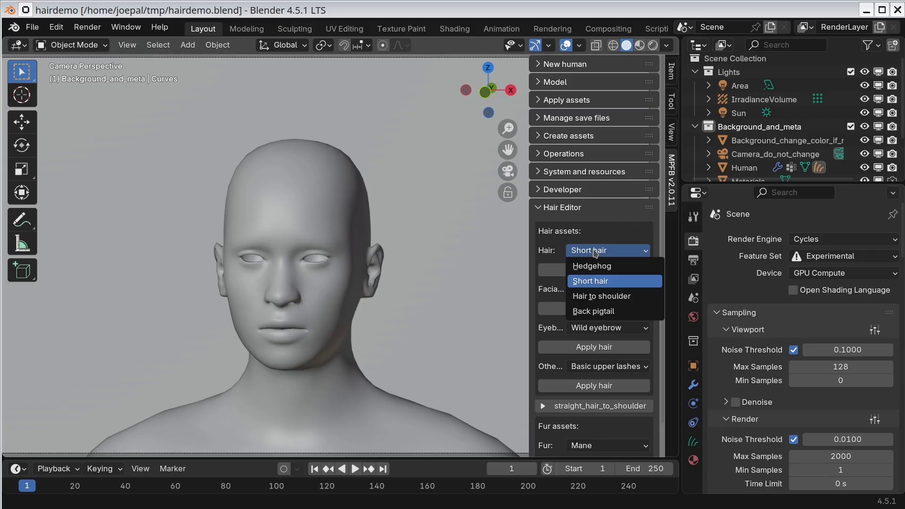
pyautogui.click(606, 296)
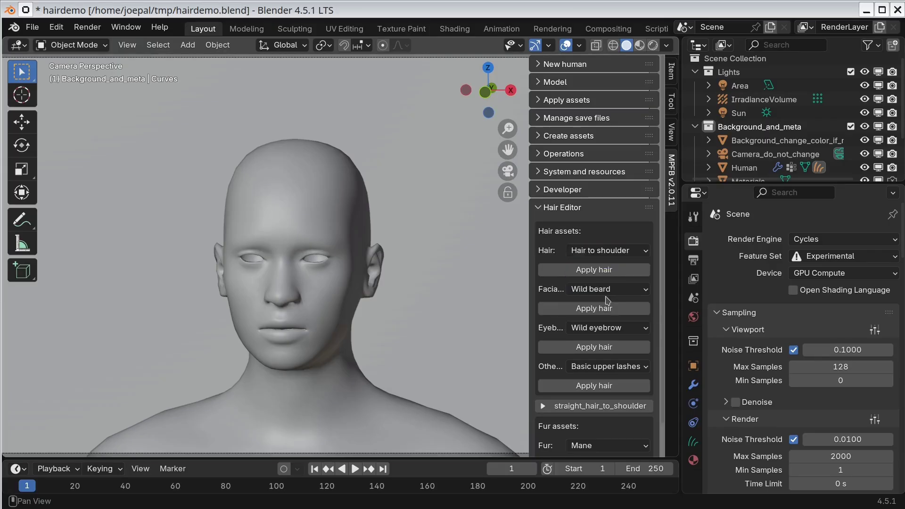
pyautogui.click(596, 271)
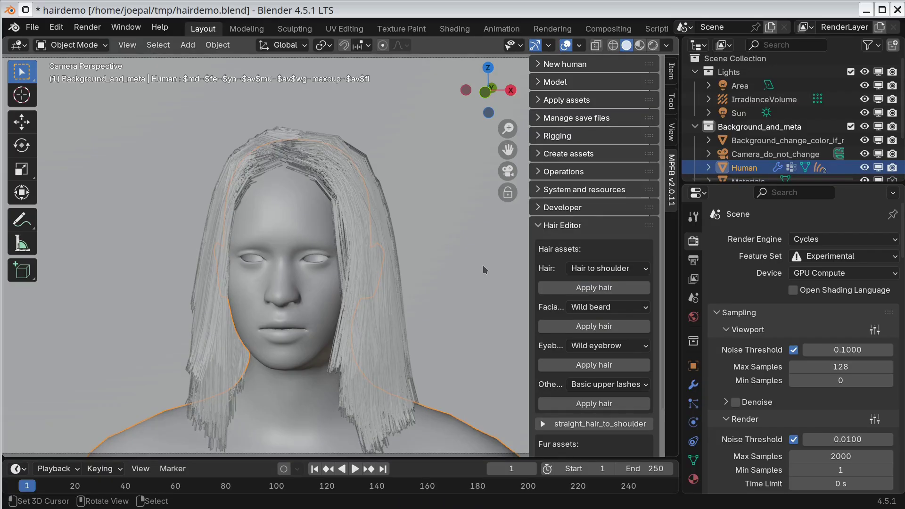
# Select the hair, enter Sculpt Mode and set the Comb brush radius to 200.
pyautogui.click(389, 281)
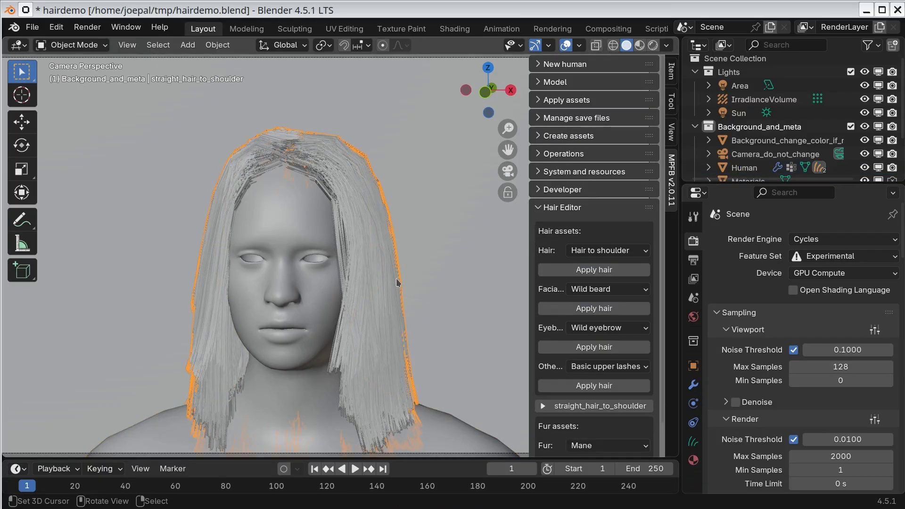
pyautogui.click(101, 47)
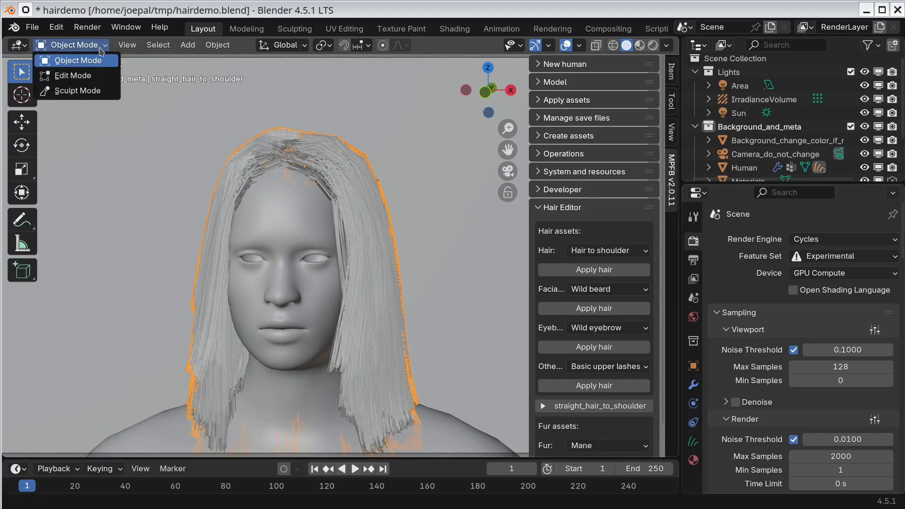
pyautogui.click(101, 93)
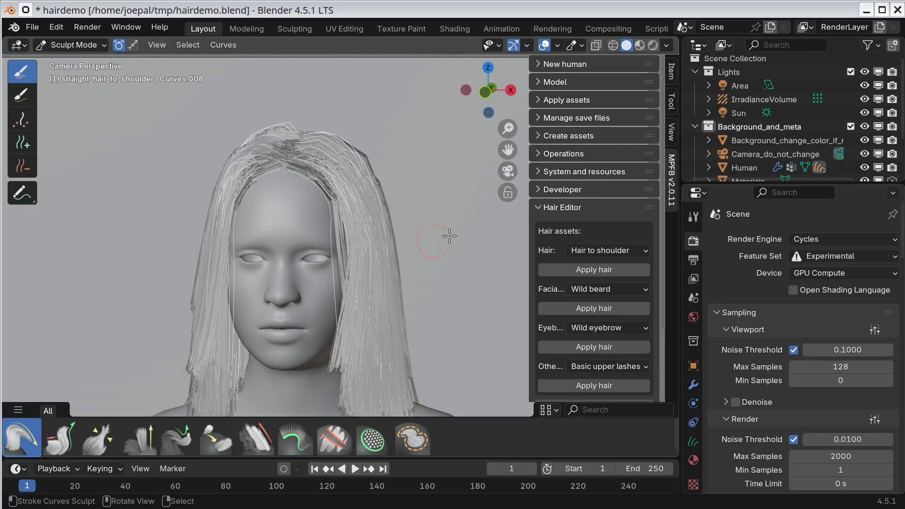
pyautogui.keyDown('shift'); pyautogui.moveTo(406, 283); pyautogui.dragTo(418, 247, button='middle'); pyautogui.keyUp('shift')
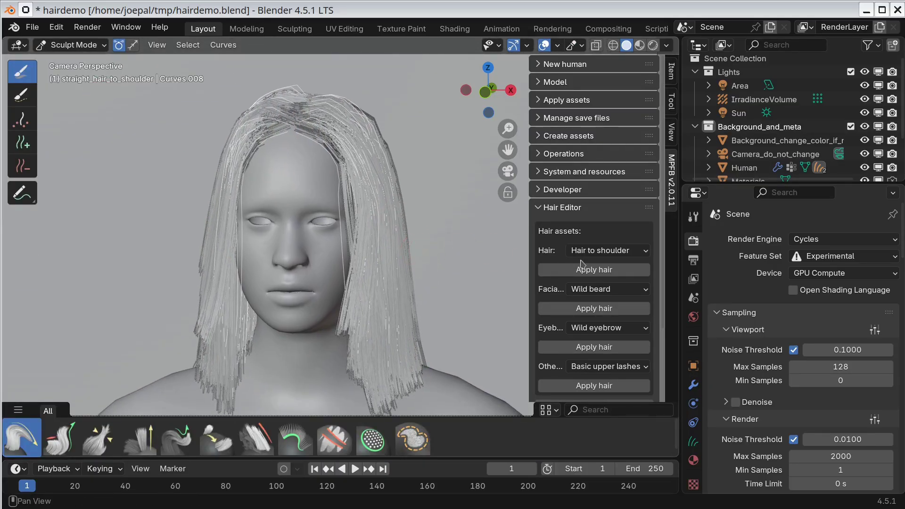
pyautogui.click(671, 99)
pyautogui.click(608, 259)
pyautogui.write('200 p')
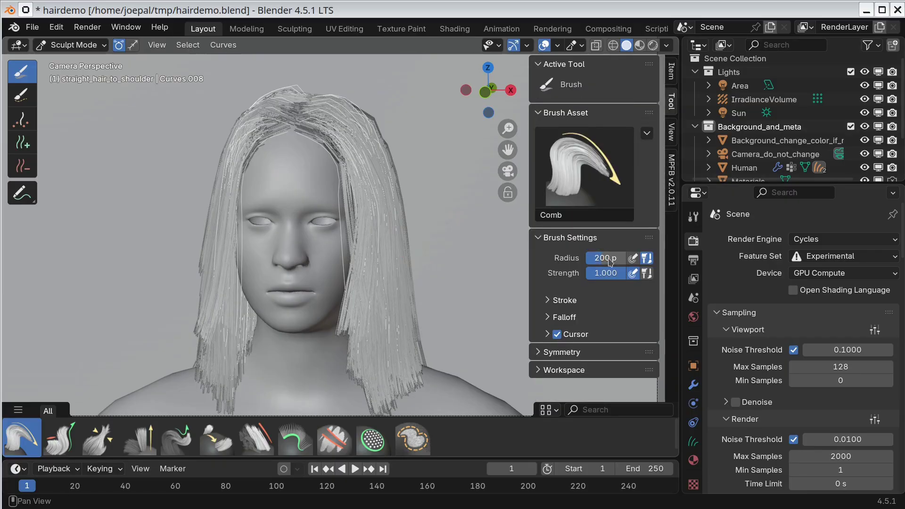
pyautogui.press('Return')
# Comb the hair outward and down on both sides, then return to Object Mode with rendered preview.
pyautogui.moveTo(362, 264)
pyautogui.mouseDown()
pyautogui.moveTo(411, 360)
pyautogui.moveTo(438, 321)
pyautogui.mouseUp()
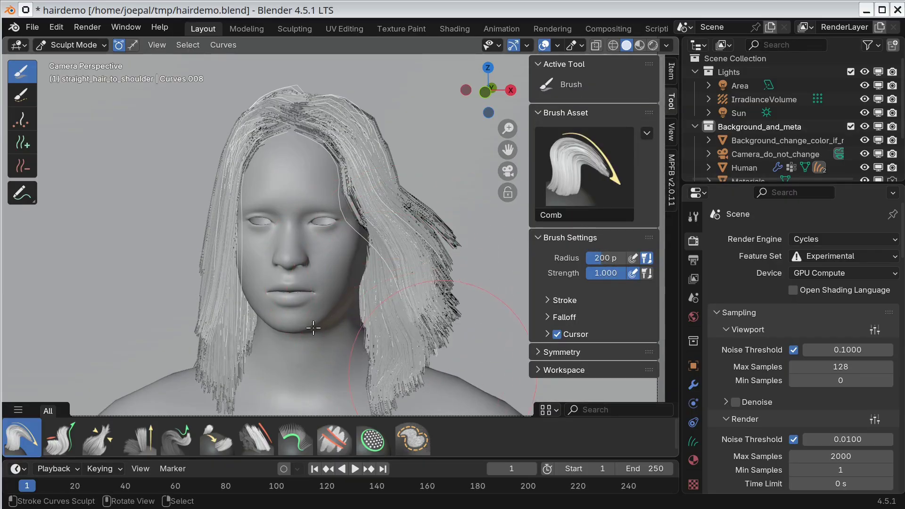
pyautogui.moveTo(221, 198); pyautogui.dragTo(145, 378)
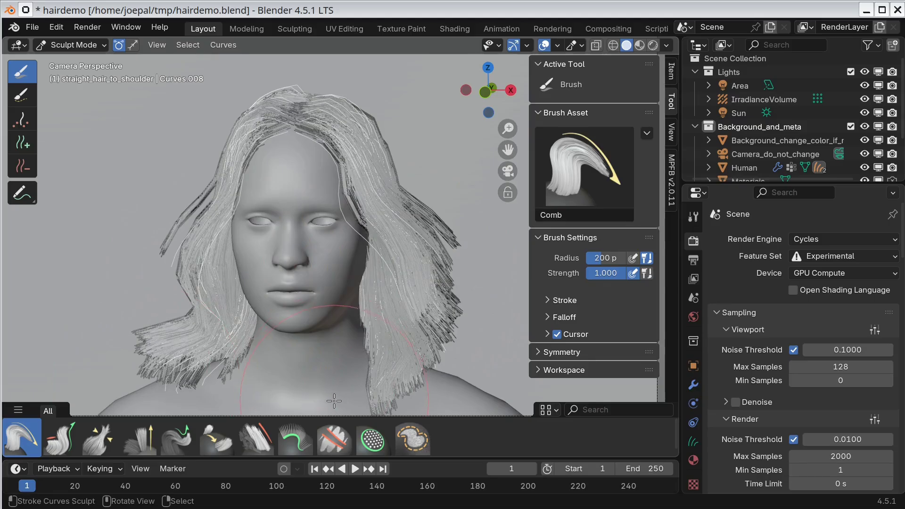
pyautogui.moveTo(447, 294); pyautogui.dragTo(406, 372)
pyautogui.click(73, 45)
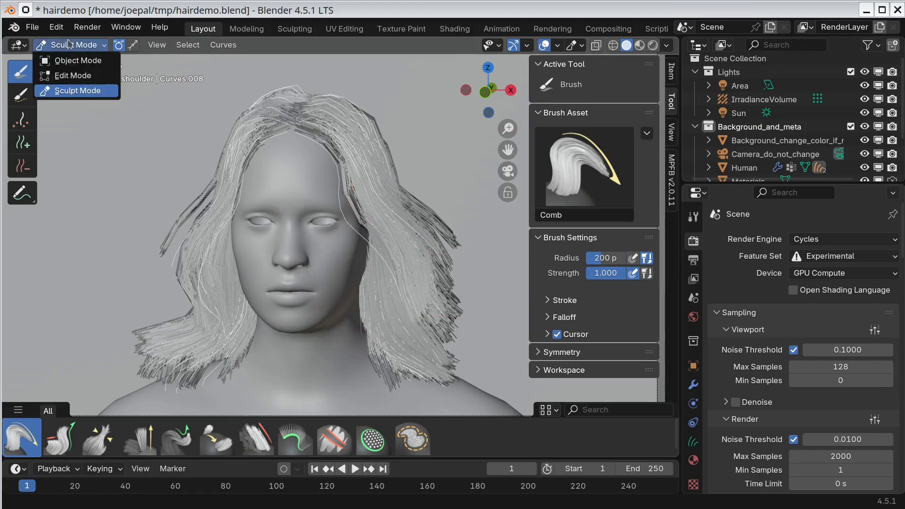
pyautogui.click(636, 45)
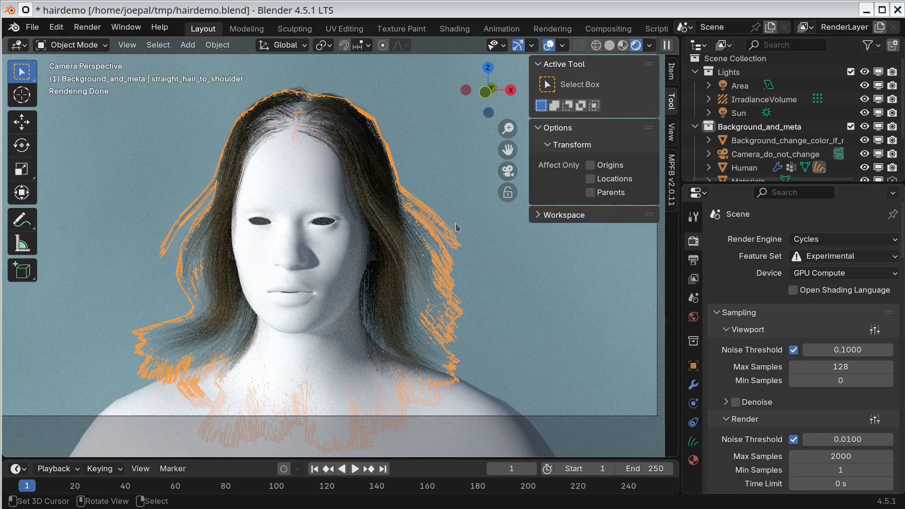
# In the MPFB hair editor, set the straight_hair_to_shoulder length to 1.1.
pyautogui.click(671, 174)
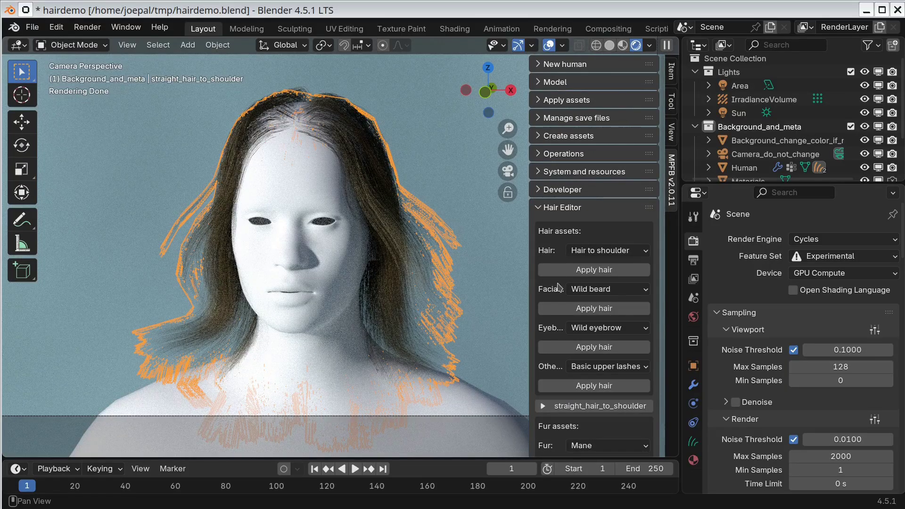
pyautogui.scroll(-2, 571, 260)
pyautogui.click(547, 378)
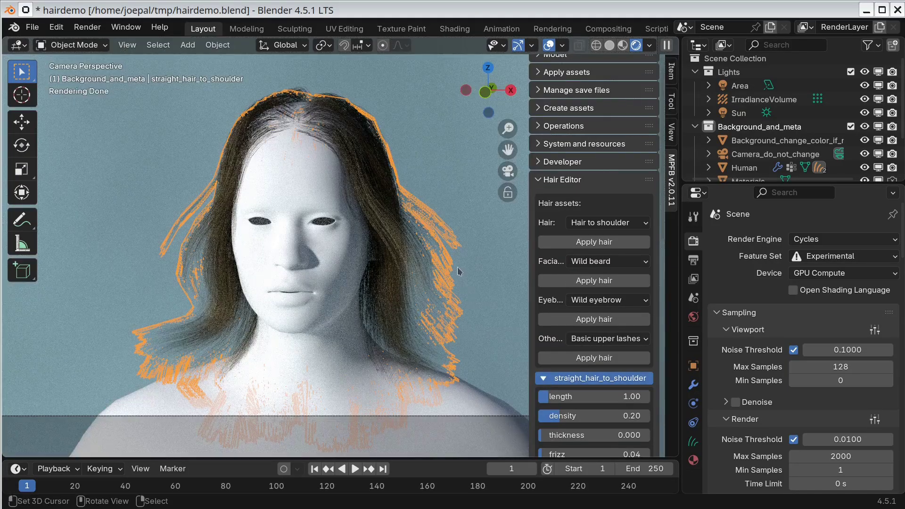
pyautogui.scroll(-7, 608, 282)
pyautogui.scroll(-6, 584, 216)
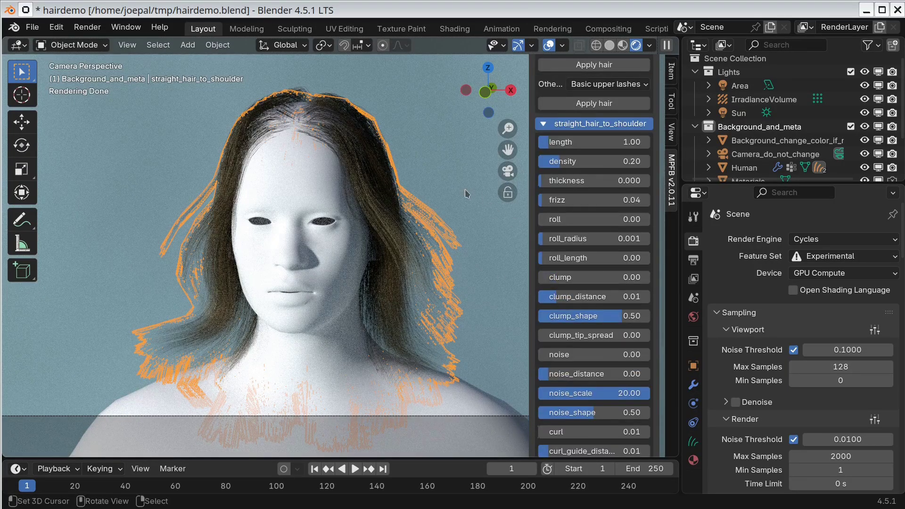
pyautogui.click(596, 140)
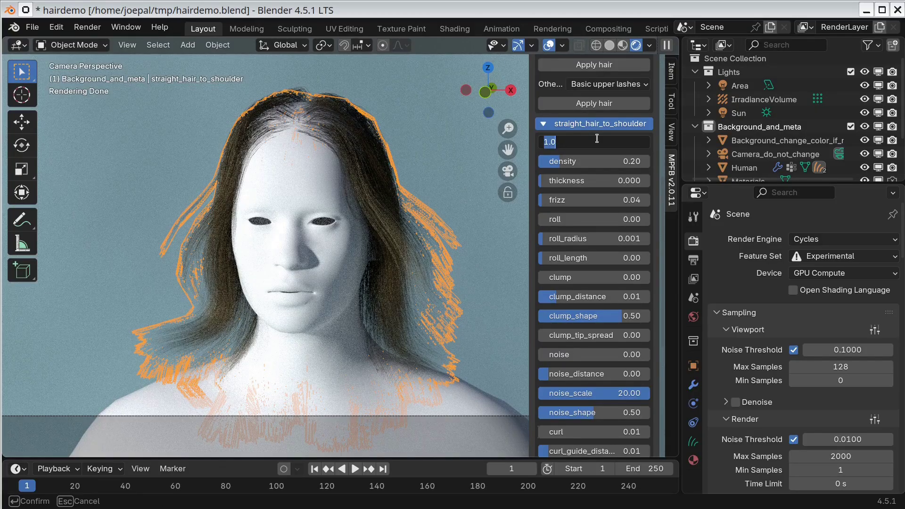
pyautogui.write('10')
pyautogui.press('Return')
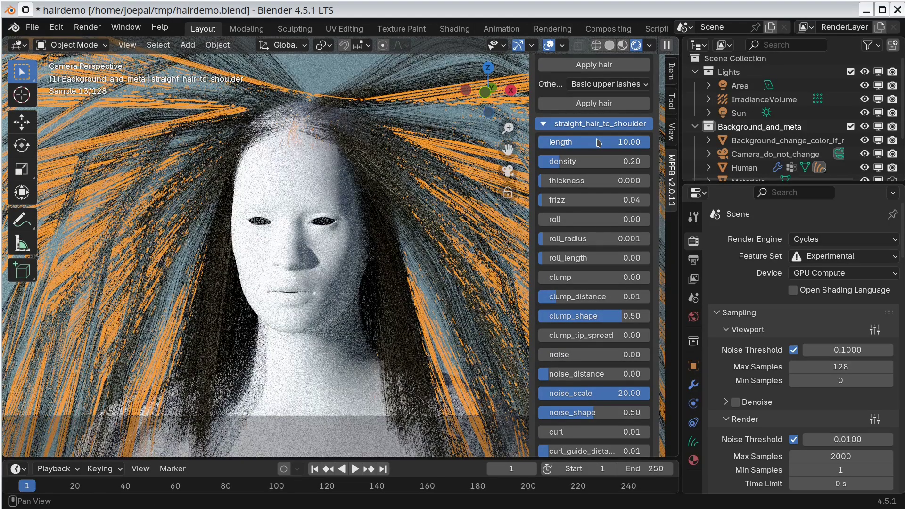
pyautogui.click(597, 141)
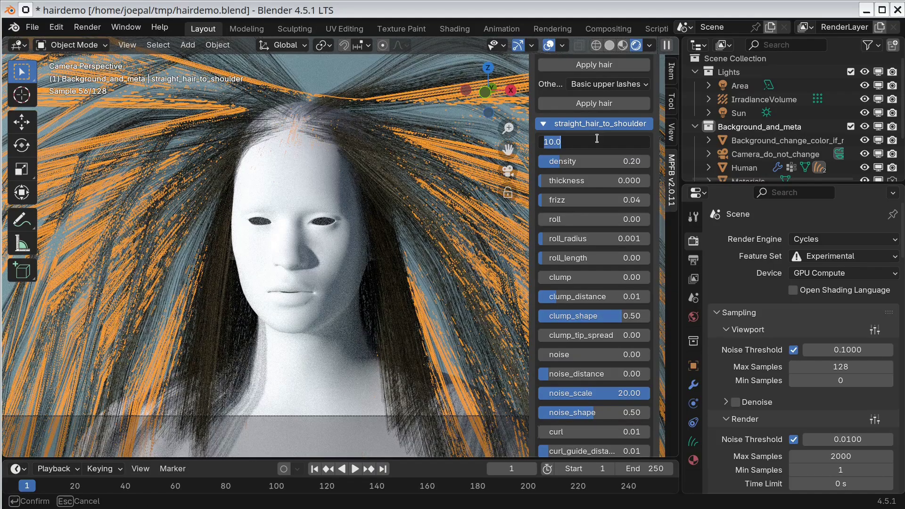
pyautogui.write('1.1')
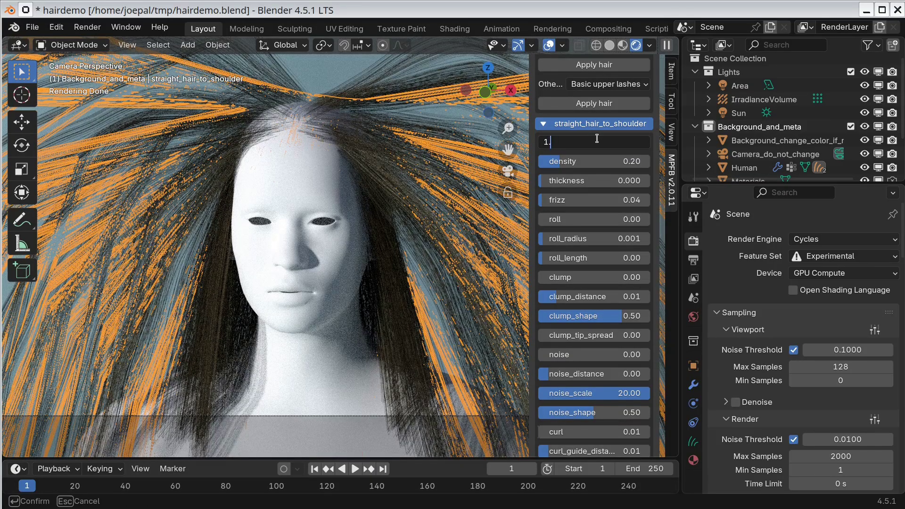
pyautogui.press('Return')
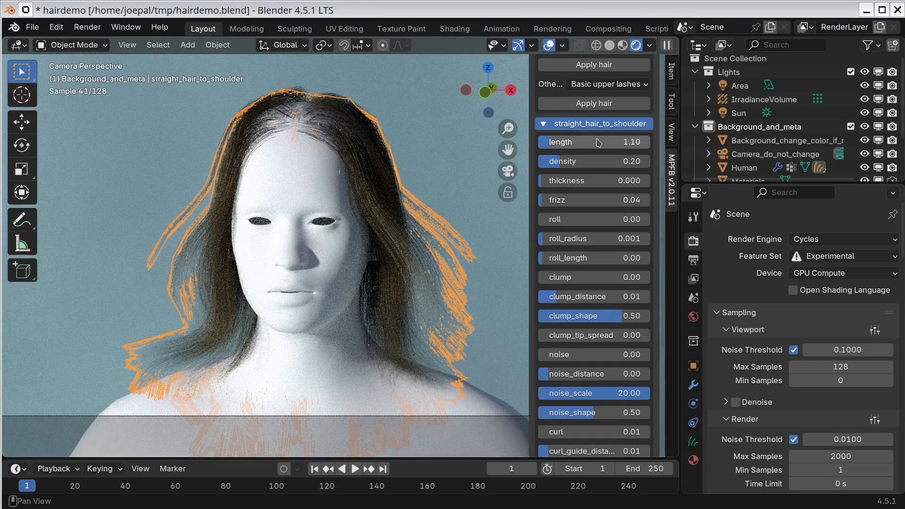
# Set hair density to 0.4 and thickness to 0.0001.
pyautogui.click(604, 161)
pyautogui.write('0.4')
pyautogui.press('Return')
pyautogui.click(605, 181)
pyautogui.write('0.0001')
pyautogui.press('Return')
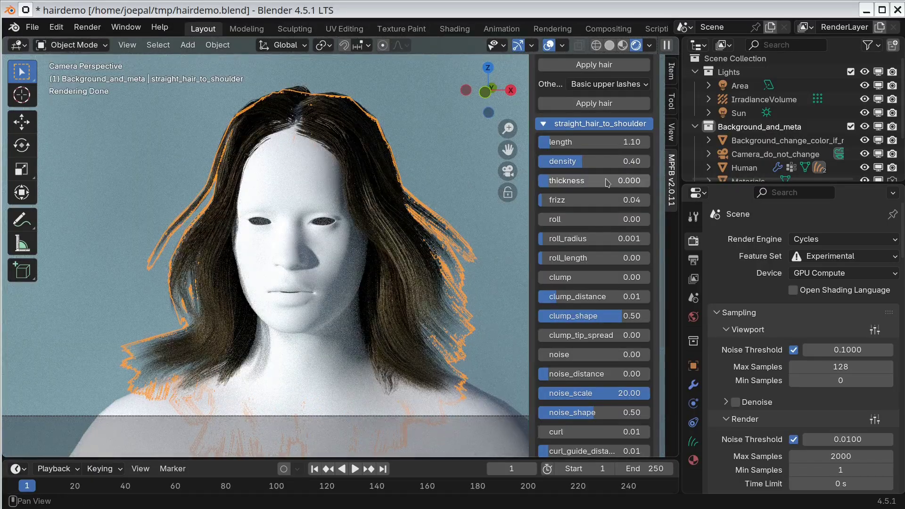
# Set the curl amount to 0.03 and curl guide distance to 0.02.
pyautogui.scroll(-5, 606, 236)
pyautogui.click(608, 289)
pyautogui.write('0.03')
pyautogui.press('Return')
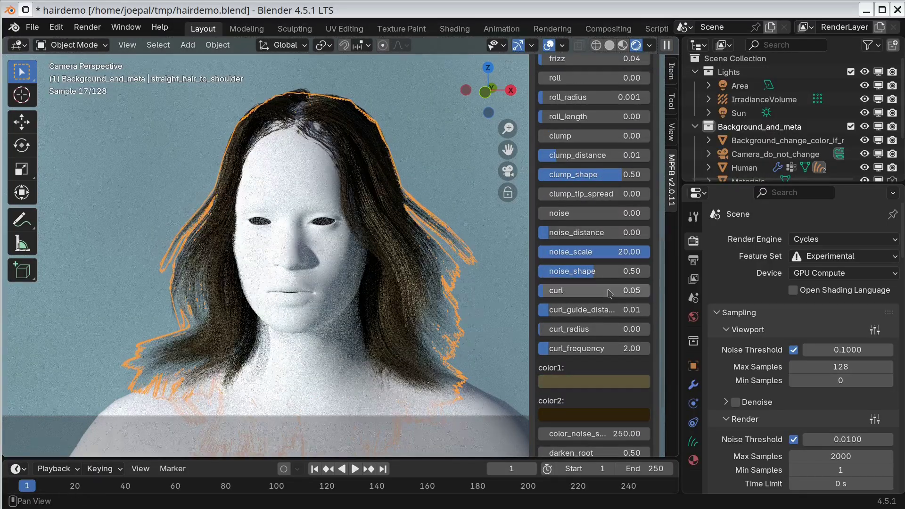
pyautogui.click(610, 312)
pyautogui.write('0.03')
pyautogui.press('Return')
pyautogui.click(611, 312)
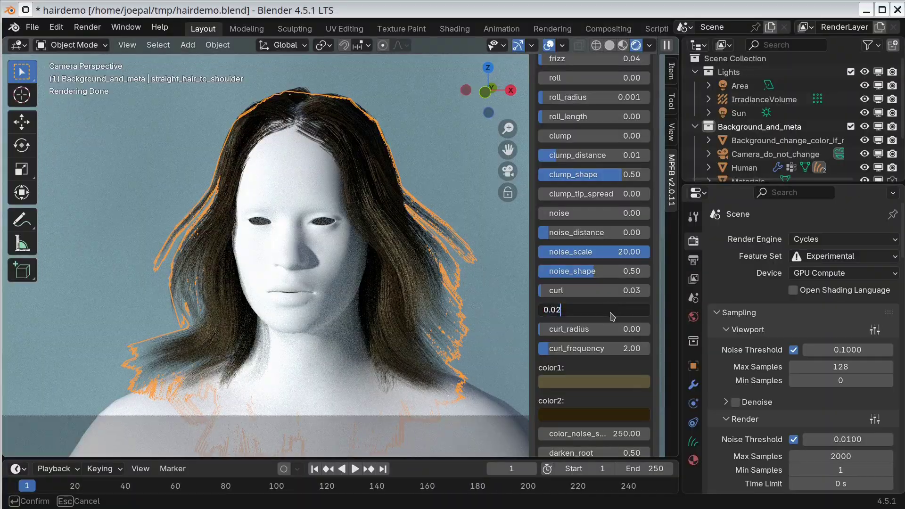
pyautogui.write('0.02')
# Set curl radius 0.1 and frequency 5, then render with F12.
pyautogui.click(611, 330)
pyautogui.write('0.1')
pyautogui.click(613, 349)
pyautogui.write('5')
pyautogui.press('Return')
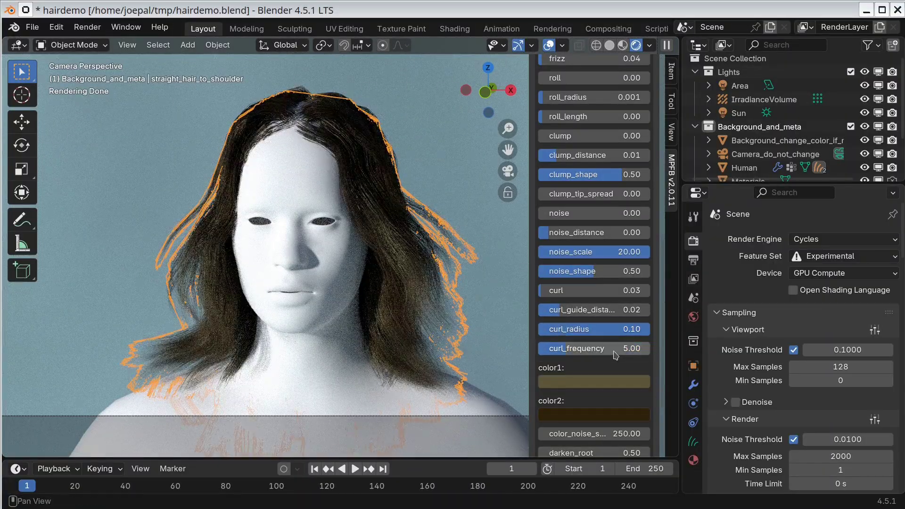
pyautogui.press('F12')
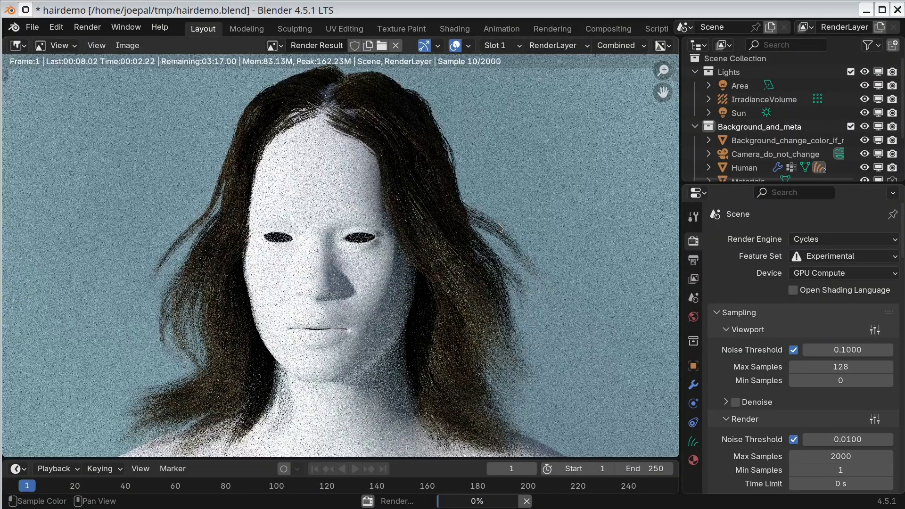
# Close the render and lighten the first hair colour to pale yellow.
pyautogui.click(528, 504)
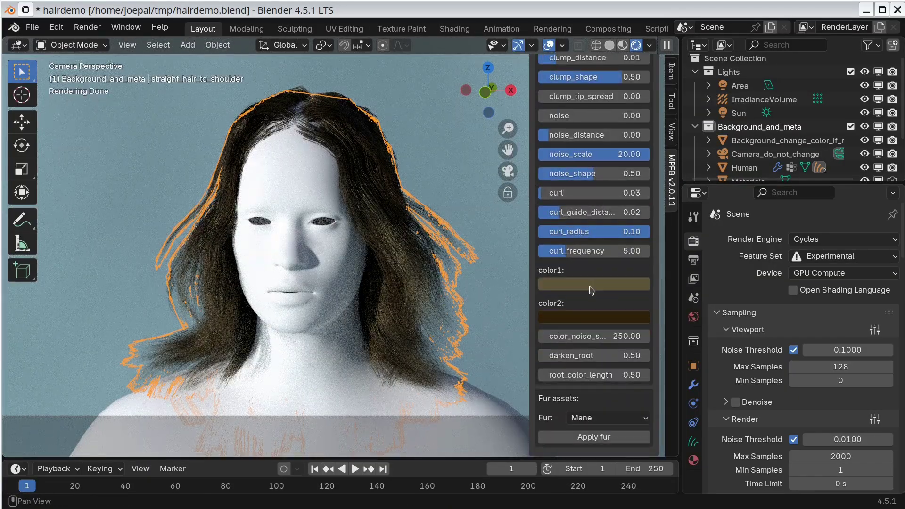
pyautogui.click(588, 285)
pyautogui.click(602, 122)
pyautogui.scroll(6, 602, 122)
pyautogui.scroll(6, 602, 123)
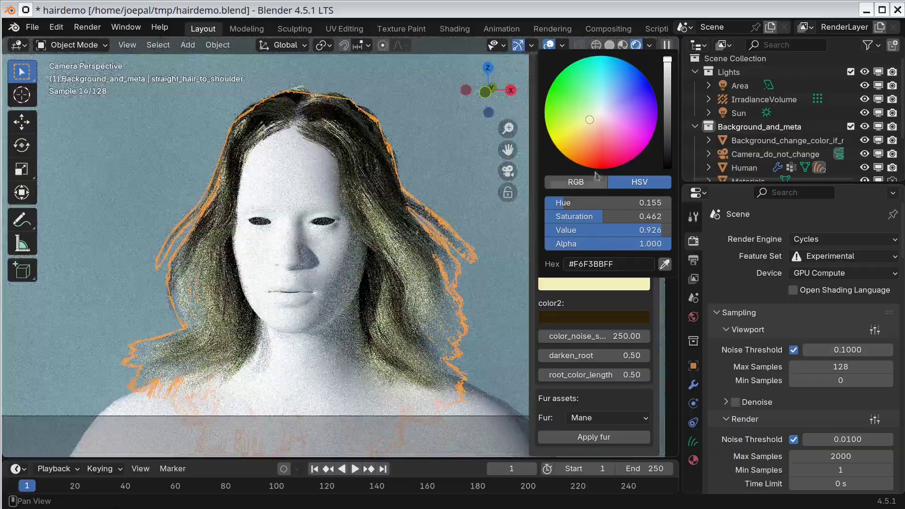
# Shift the second hair colour to light tan and test-render the blonde hair.
pyautogui.click(579, 322)
pyautogui.moveTo(581, 177); pyautogui.dragTo(589, 158)
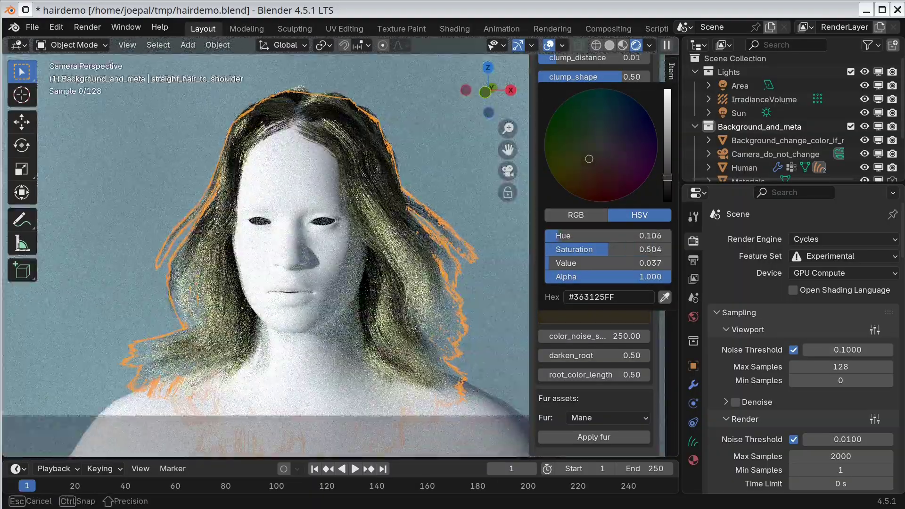
pyautogui.press('F12')
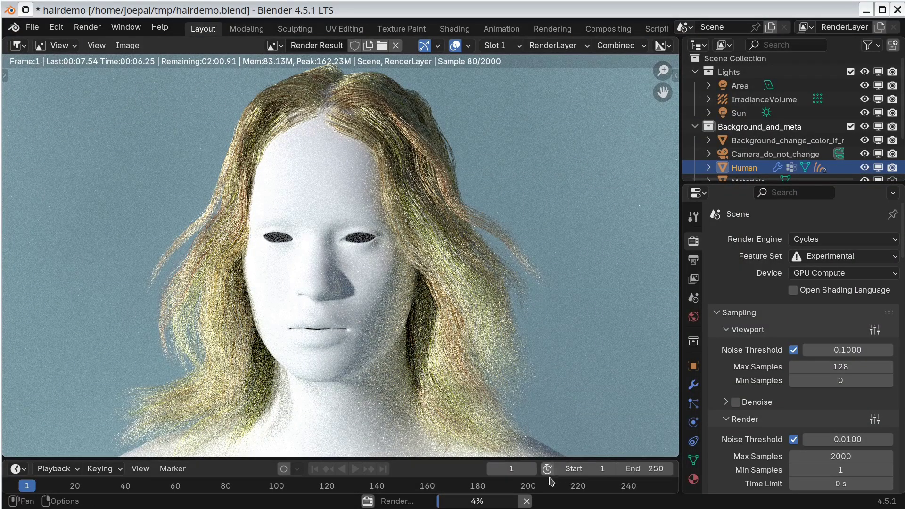
pyautogui.press('Escape')
pyautogui.press('Escape')
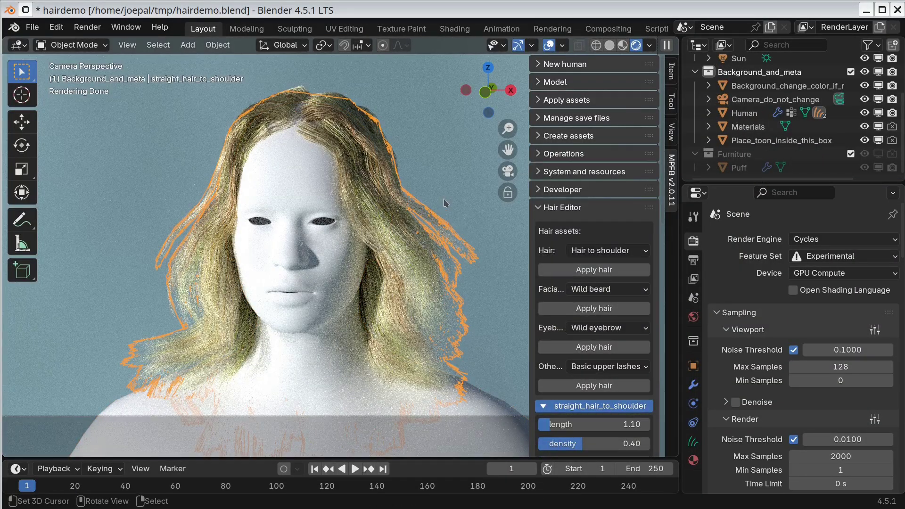
# Delete the shoulder-length hair and apply the Mane fur to the human.
pyautogui.press('Delete')
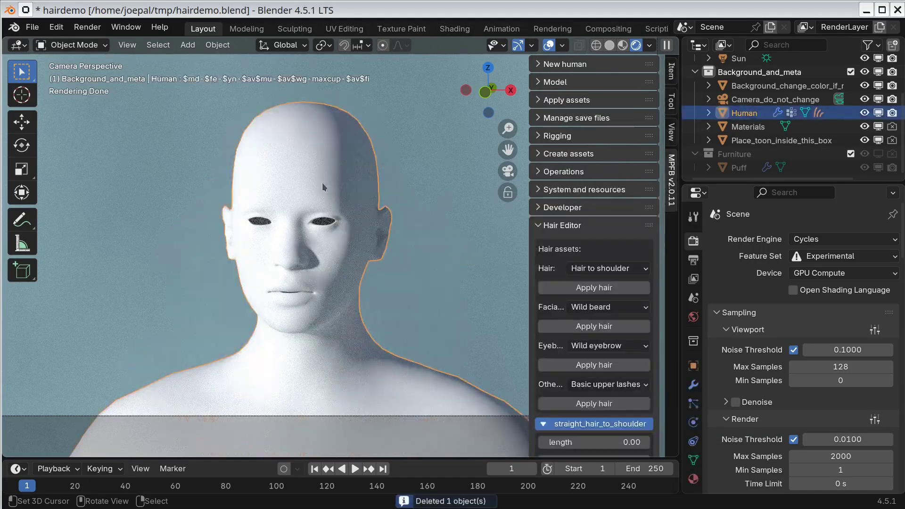
pyautogui.scroll(-10, 578, 289)
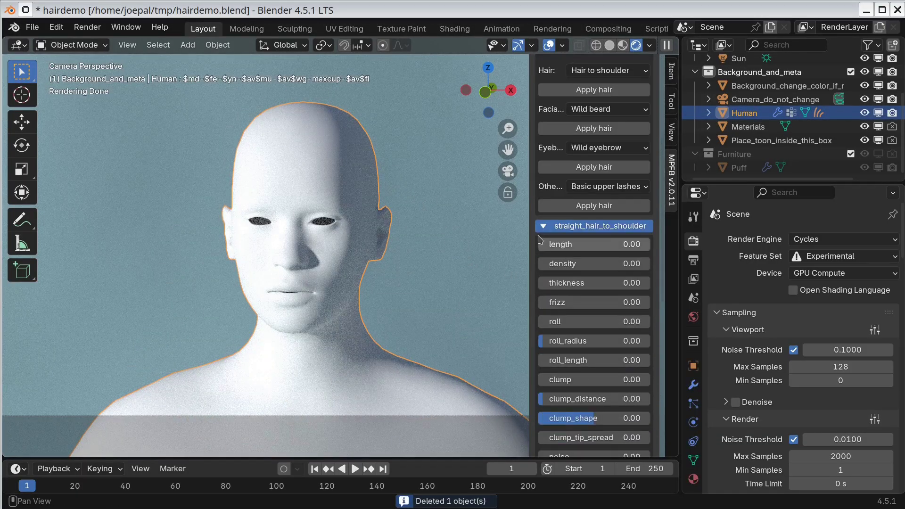
pyautogui.click(572, 226)
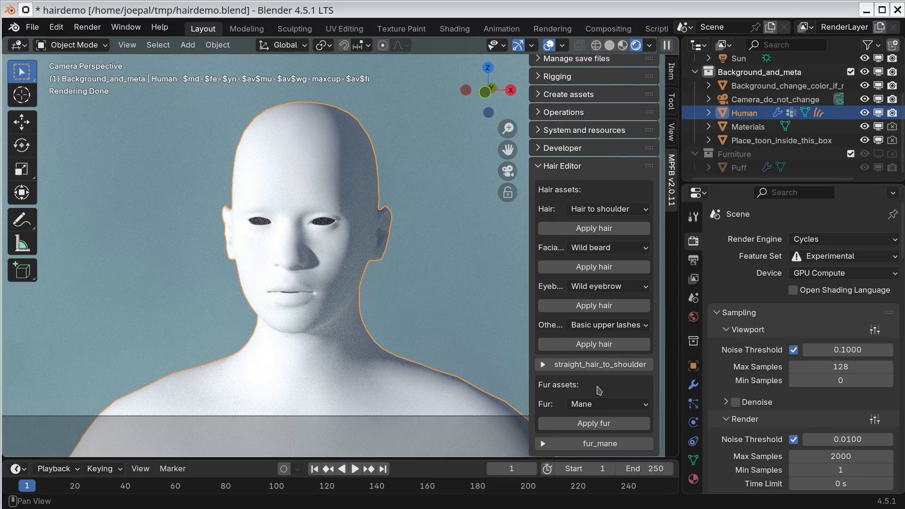
pyautogui.click(606, 426)
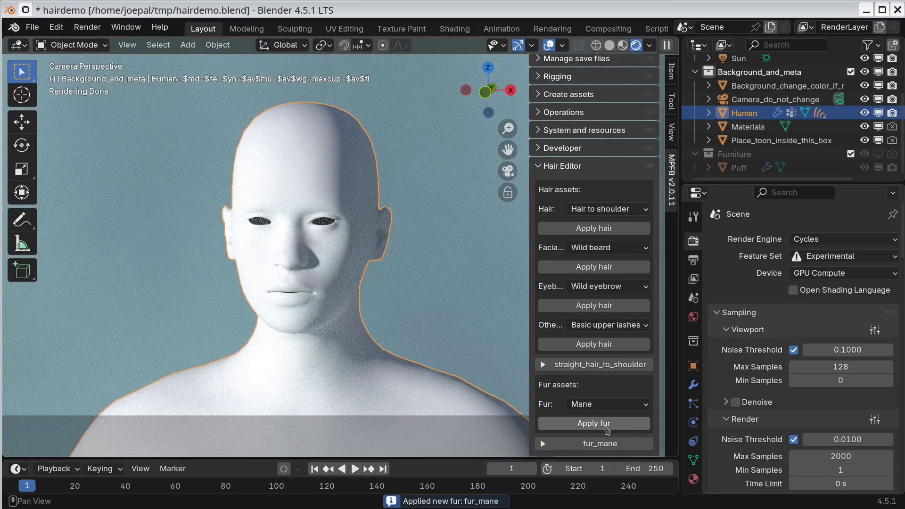
# Turn the human sideways by rotating it 90° around Z.
pyautogui.click(324, 163)
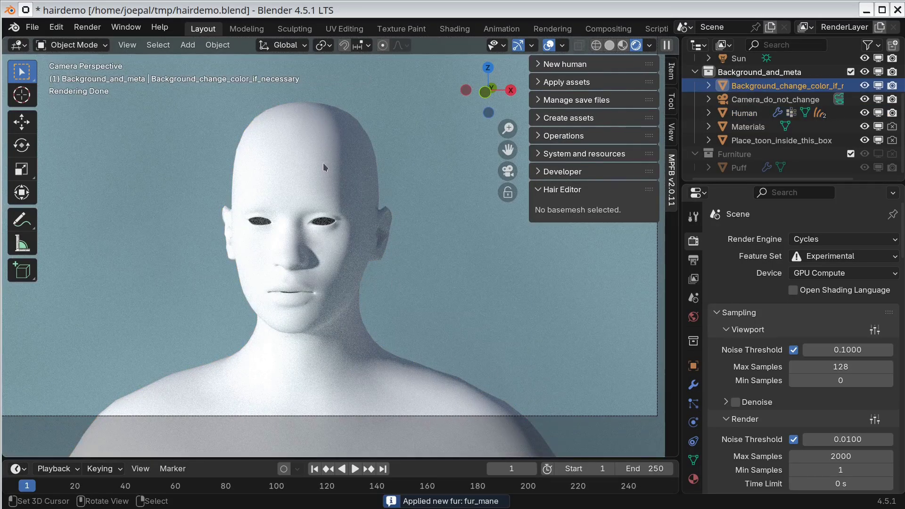
pyautogui.click(323, 162)
pyautogui.press('r')
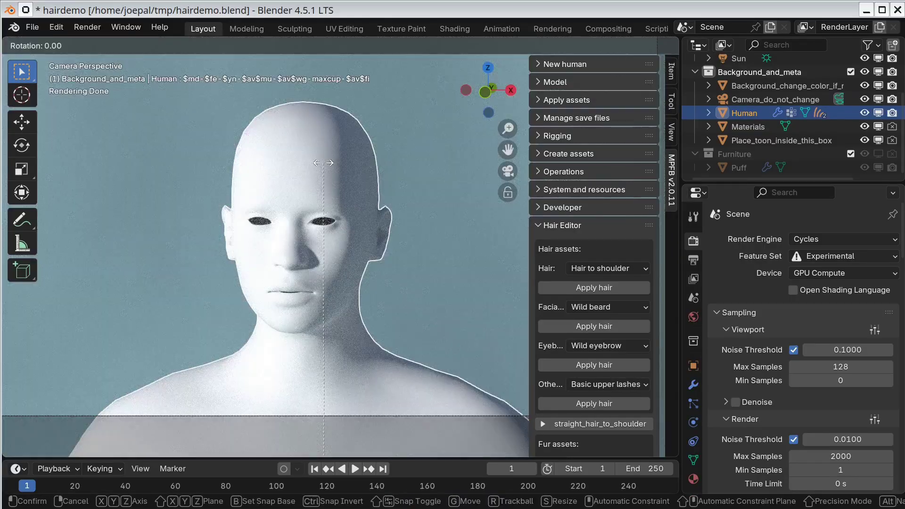
pyautogui.press('z')
pyautogui.press('Return')
# Set the fur_mane length to 10 and density to 1.
pyautogui.scroll(-3, 593, 307)
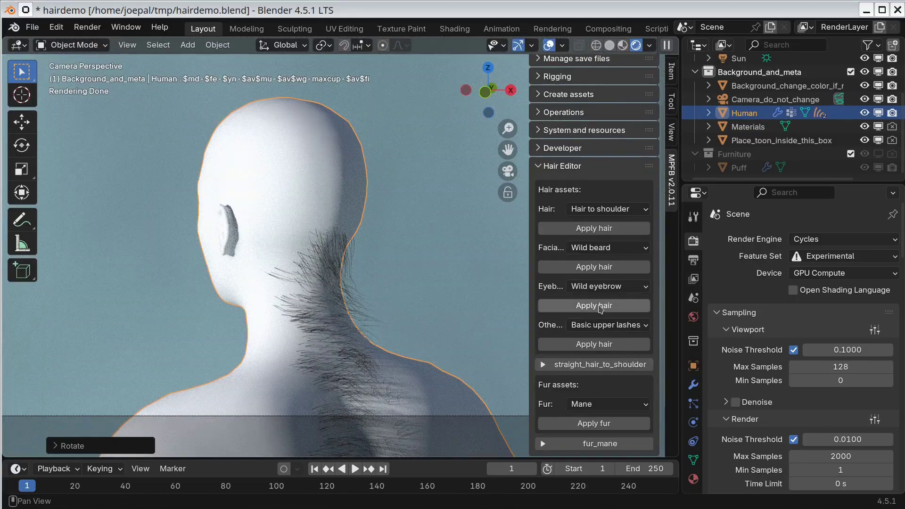
pyautogui.click(599, 443)
pyautogui.scroll(-10, 596, 377)
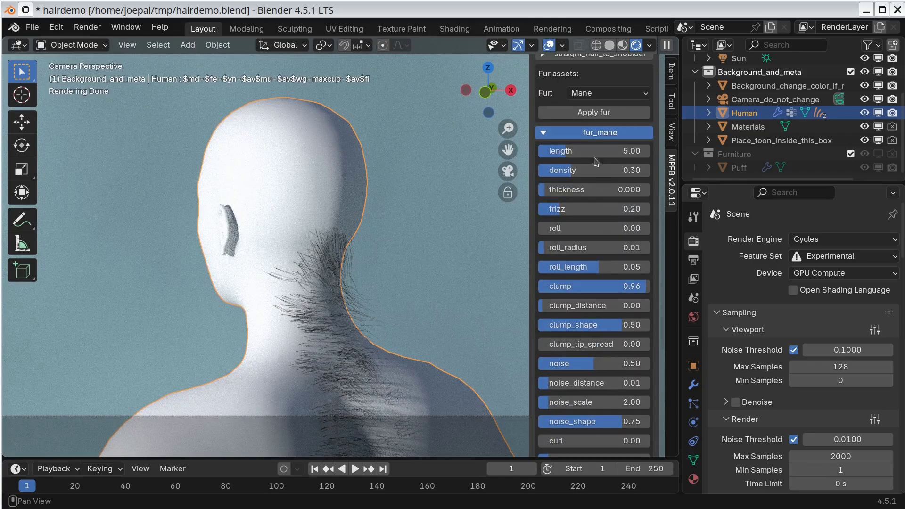
pyautogui.click(595, 152)
pyautogui.write('10')
pyautogui.press('Return')
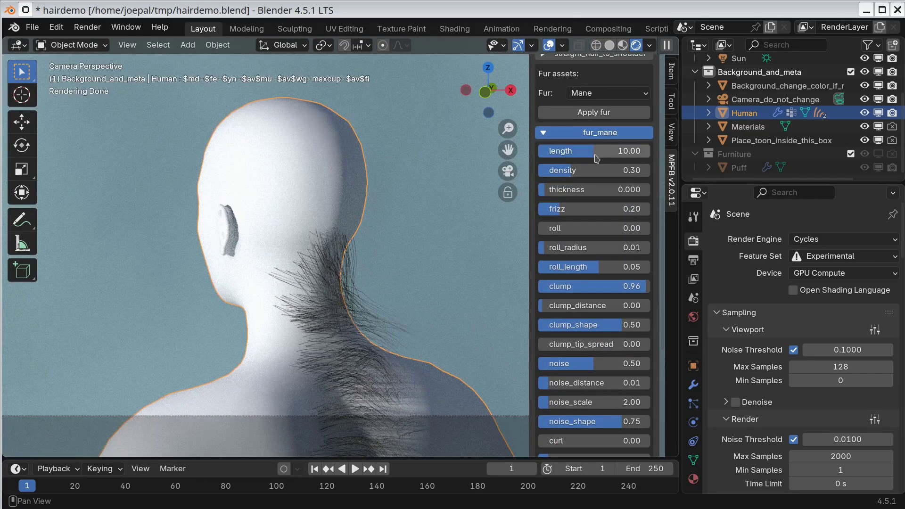
pyautogui.click(599, 171)
pyautogui.write('1')
pyautogui.press('Return')
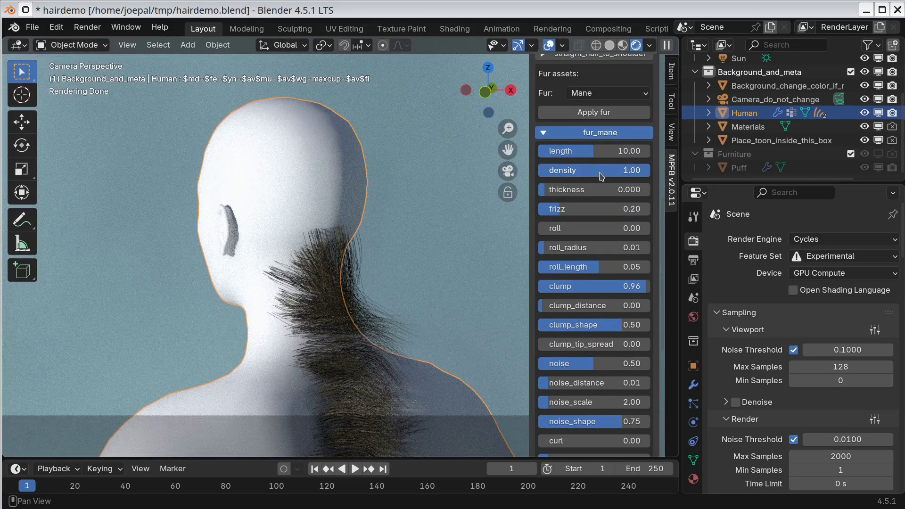